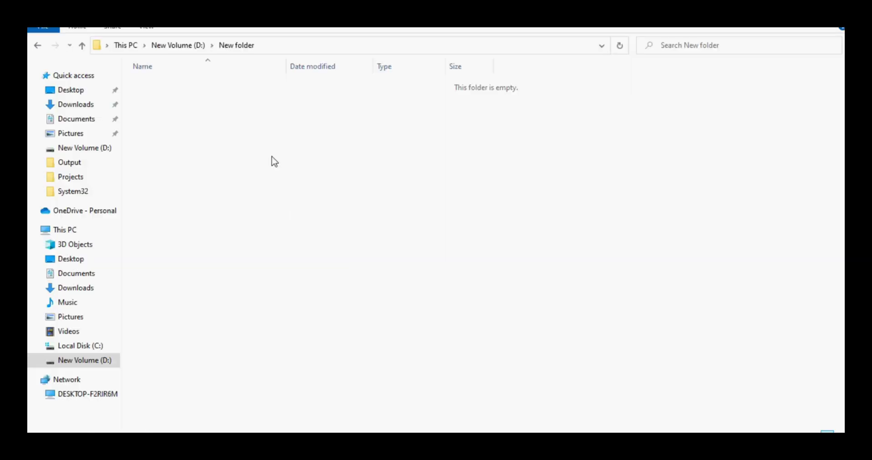
Create a new folder named UCM6302 inside D:\New folder
{"action": "right_click", "coordinate": [255, 127]}
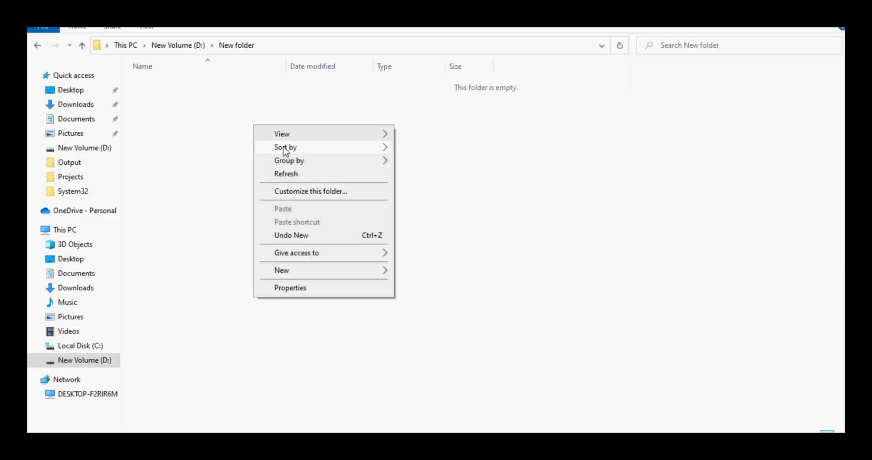
{"action": "mouse_move", "coordinate": [284, 150]}
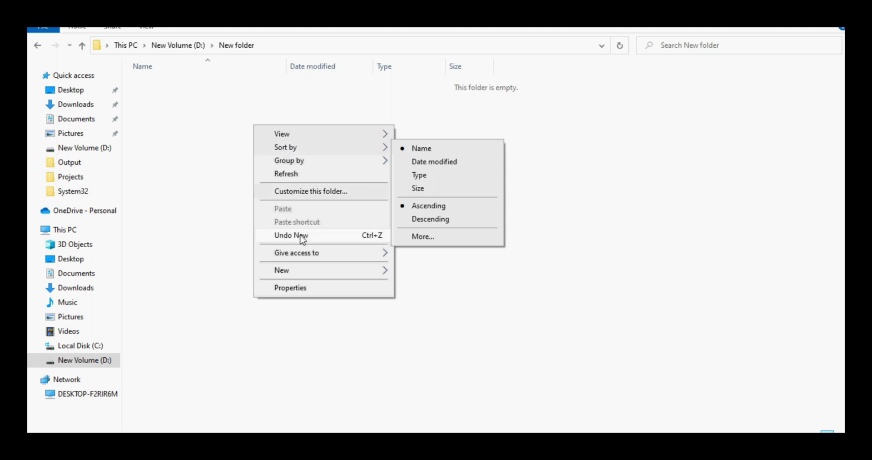
{"action": "mouse_move", "coordinate": [312, 271]}
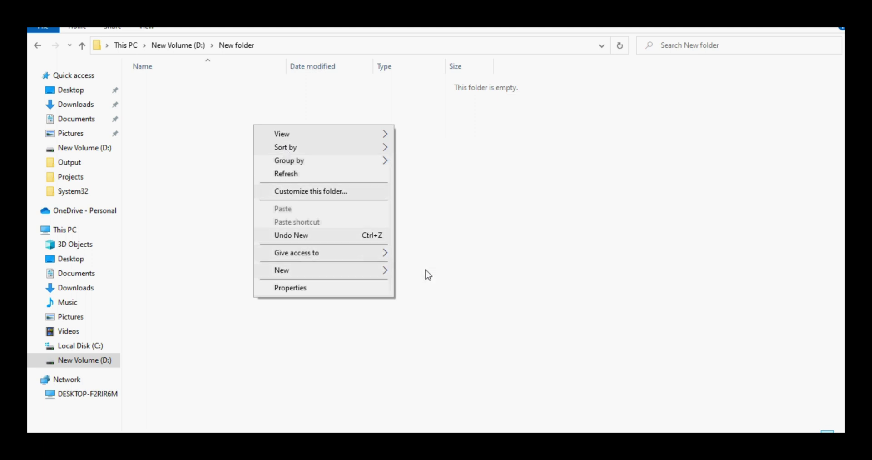
{"action": "left_click", "coordinate": [434, 272]}
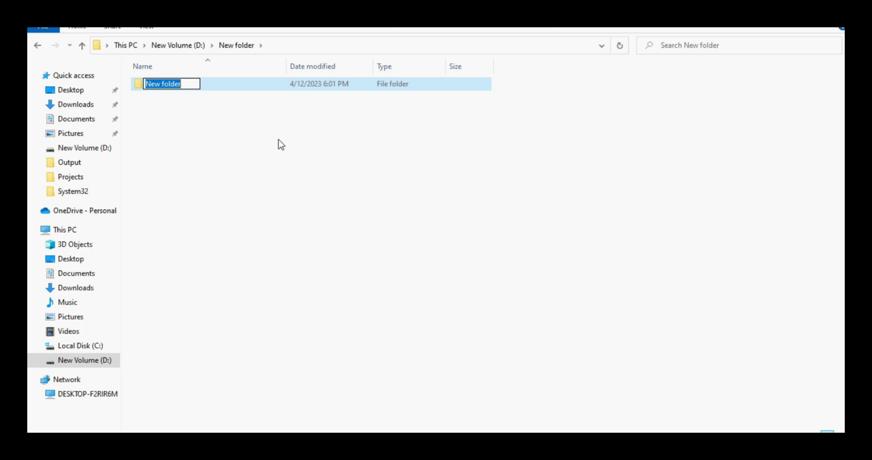
{"action": "type", "text": "UCM6"}
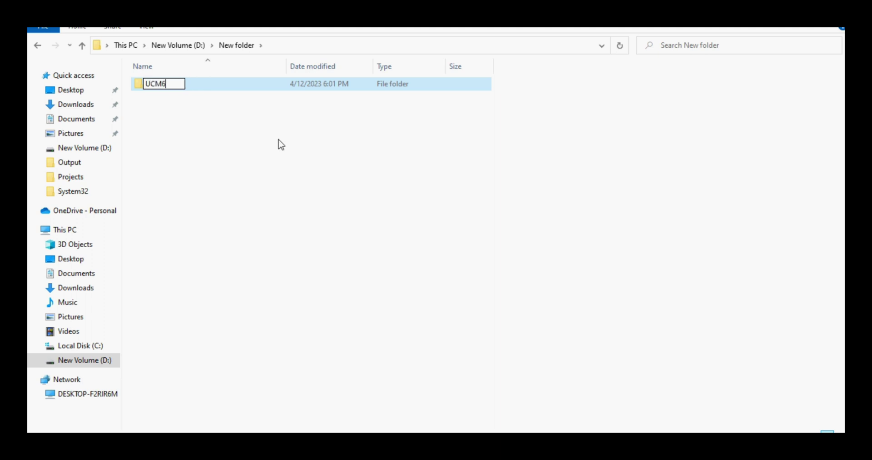
{"action": "type", "text": "302"}
{"action": "key", "text": "Return"}
Share the UCM6302 folder on the network, giving Everyone Read/Write permission
{"action": "right_click", "coordinate": [244, 88]}
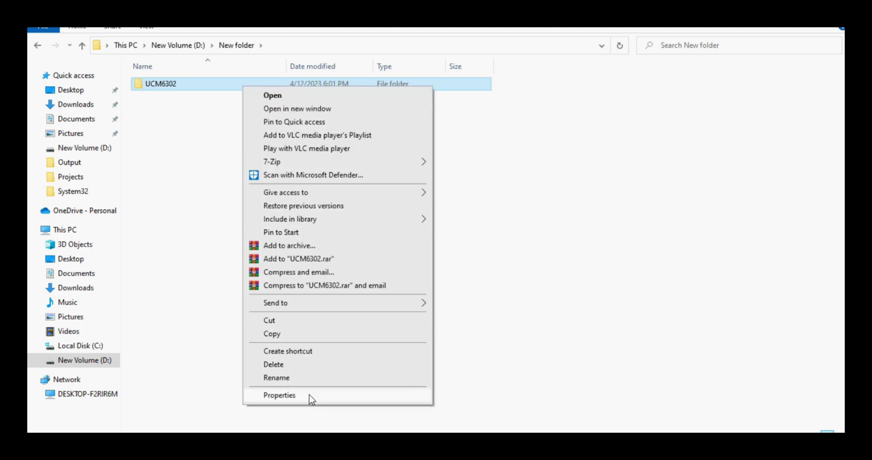
{"action": "left_click", "coordinate": [279, 394]}
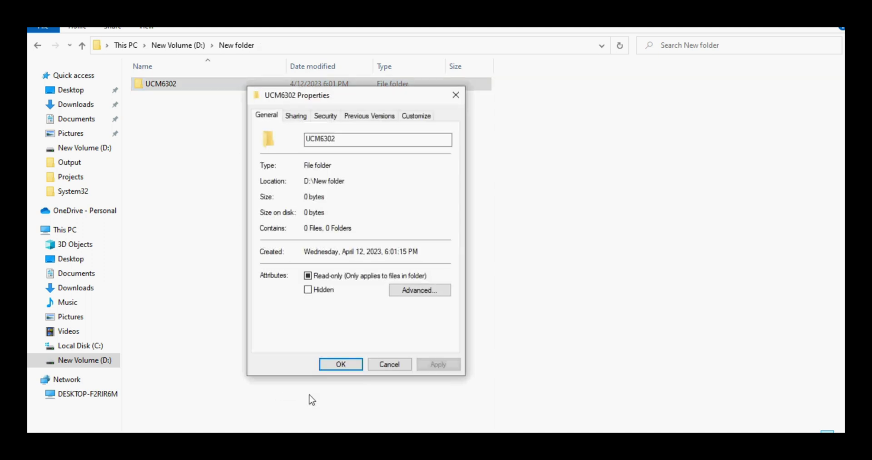
{"action": "left_click", "coordinate": [302, 120]}
{"action": "left_click", "coordinate": [287, 199]}
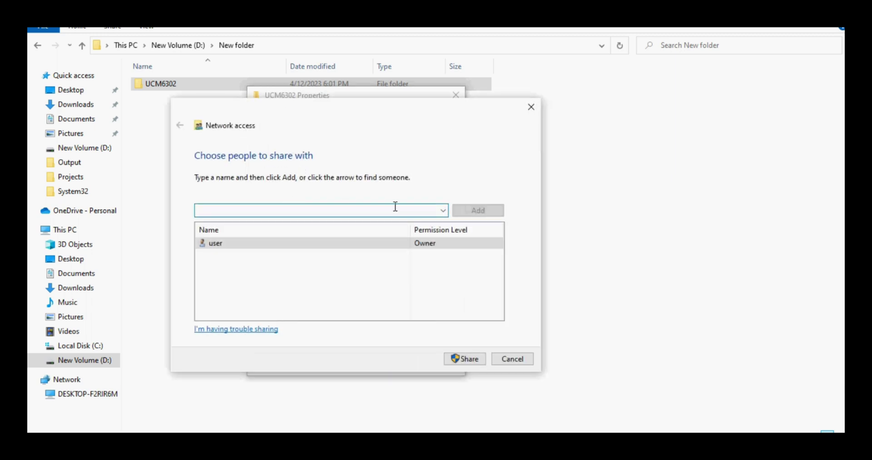
{"action": "left_click", "coordinate": [443, 210]}
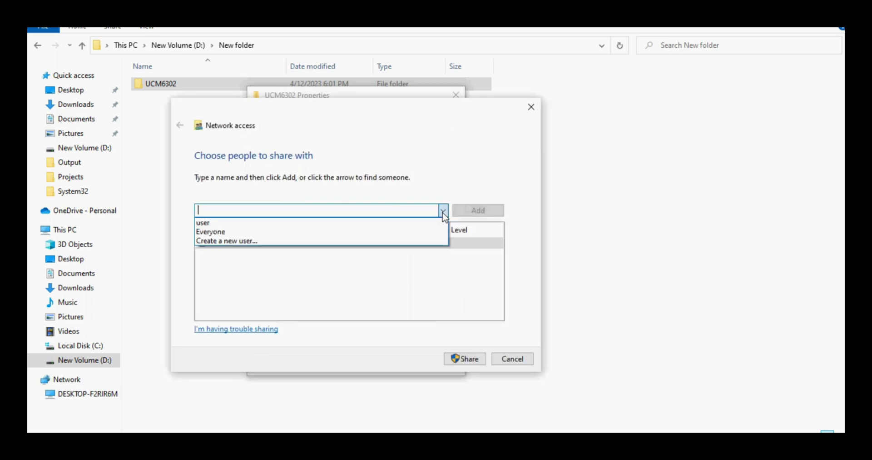
{"action": "left_click", "coordinate": [349, 232]}
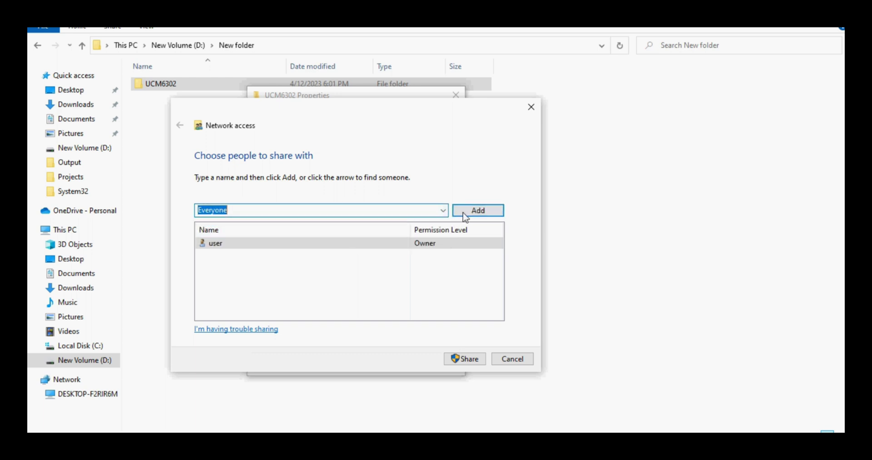
{"action": "left_click", "coordinate": [477, 210]}
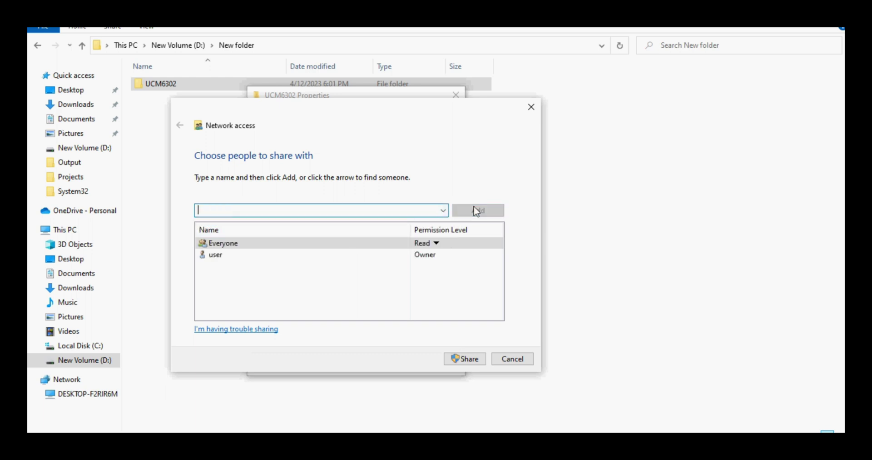
{"action": "left_click", "coordinate": [436, 243]}
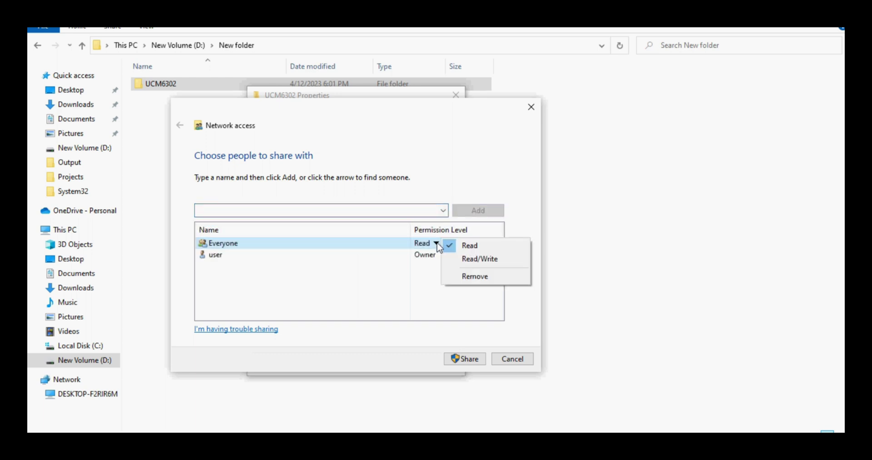
{"action": "left_click", "coordinate": [477, 260]}
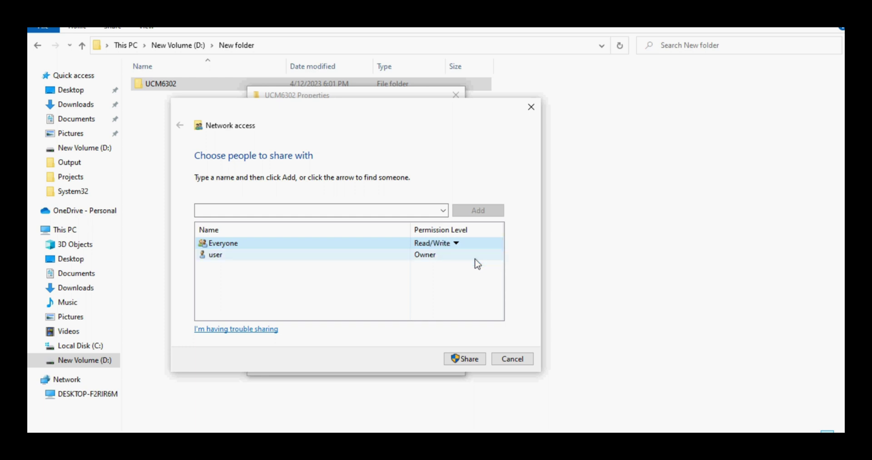
{"action": "left_click", "coordinate": [469, 359]}
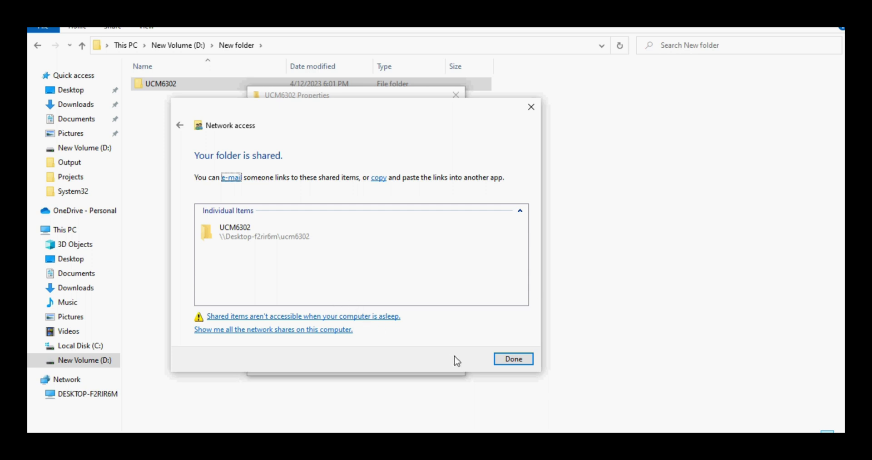
Confirm Everyone's Full Control in Advanced Sharing permissions and close the UCM6302 properties
{"action": "left_click", "coordinate": [509, 359]}
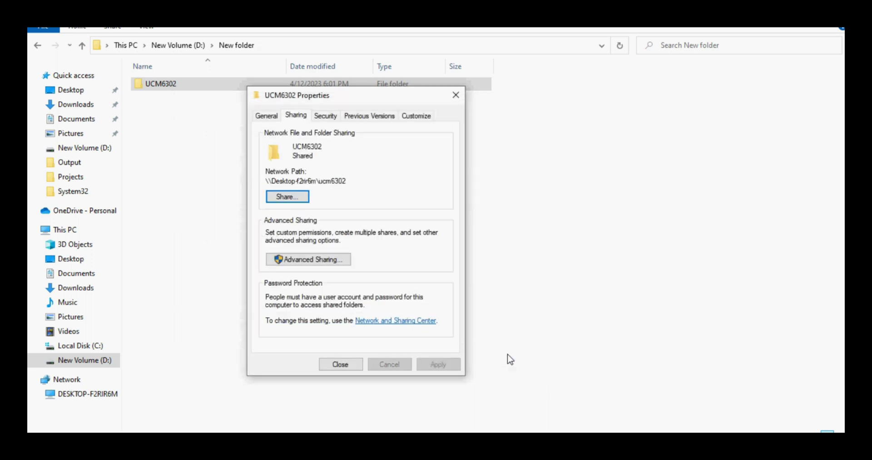
{"action": "left_click", "coordinate": [340, 263]}
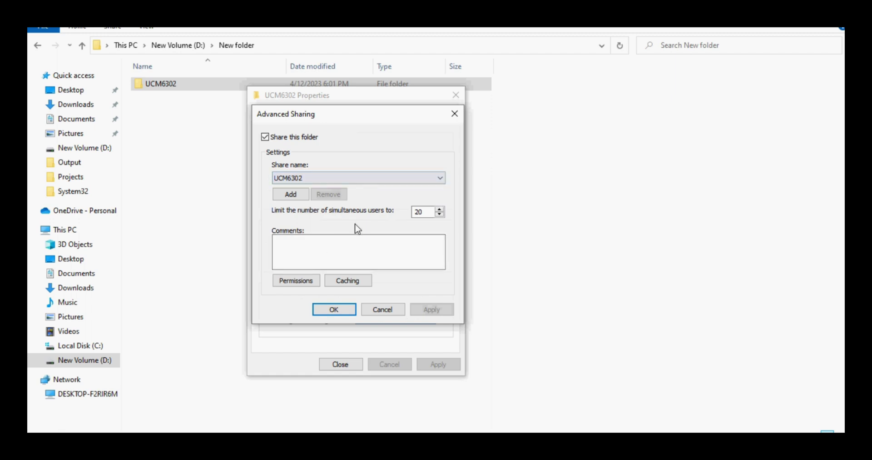
{"action": "left_click", "coordinate": [312, 282]}
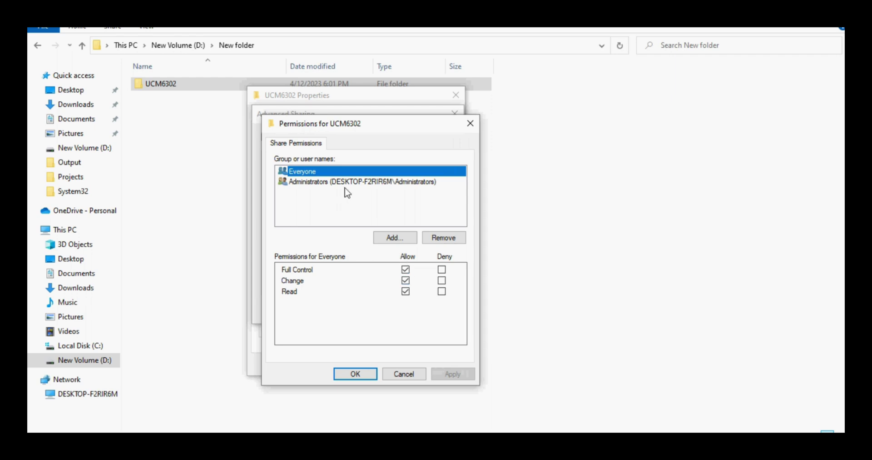
{"action": "left_click", "coordinate": [357, 374]}
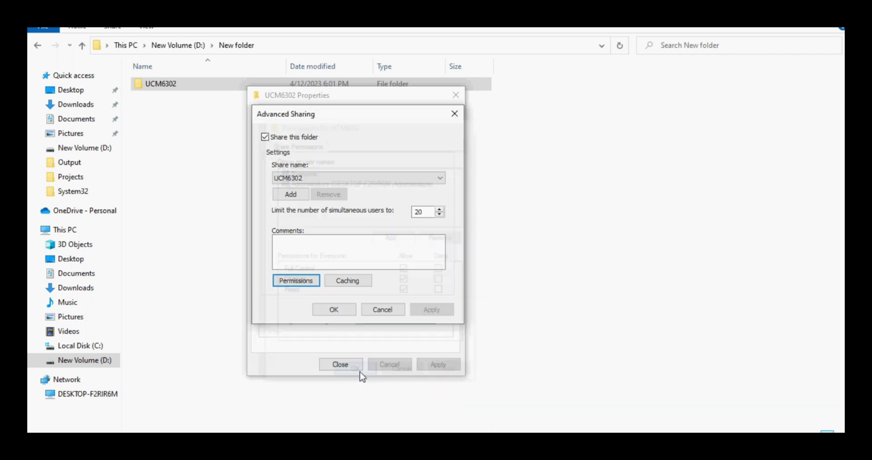
{"action": "left_click", "coordinate": [348, 311]}
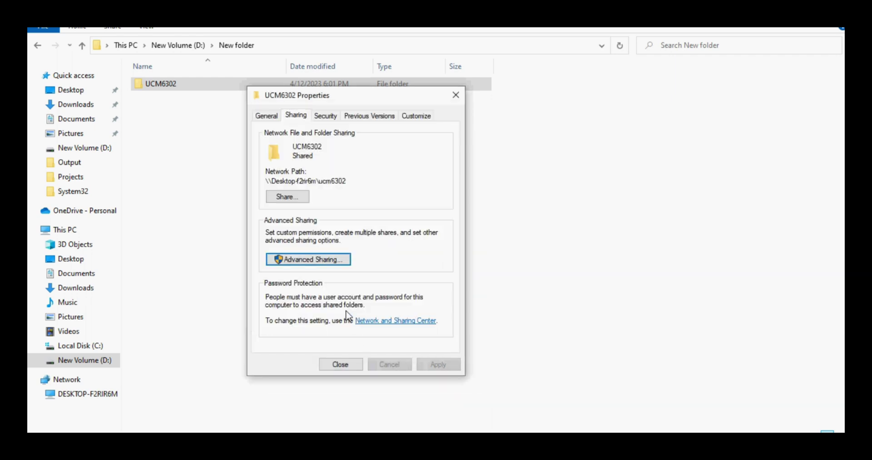
{"action": "left_click", "coordinate": [347, 364]}
Run appwiz.cpl, maximize Windows Features, and expand SMB 1.0/CIFS File Sharing Support
{"action": "key", "text": "super+r"}
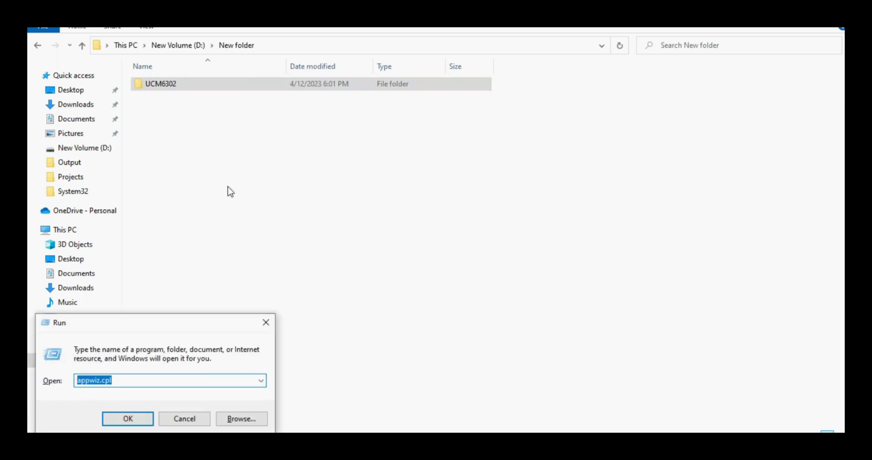
{"action": "key", "text": "Return"}
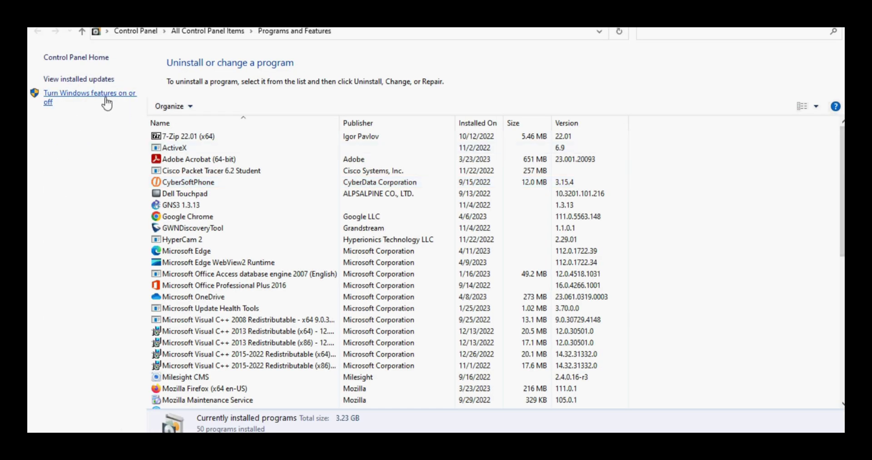
{"action": "left_click", "coordinate": [105, 100]}
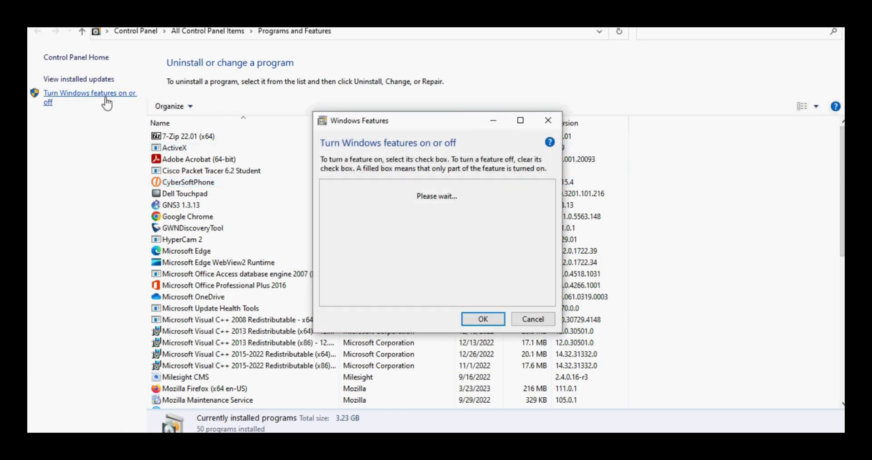
{"action": "left_click", "coordinate": [521, 120]}
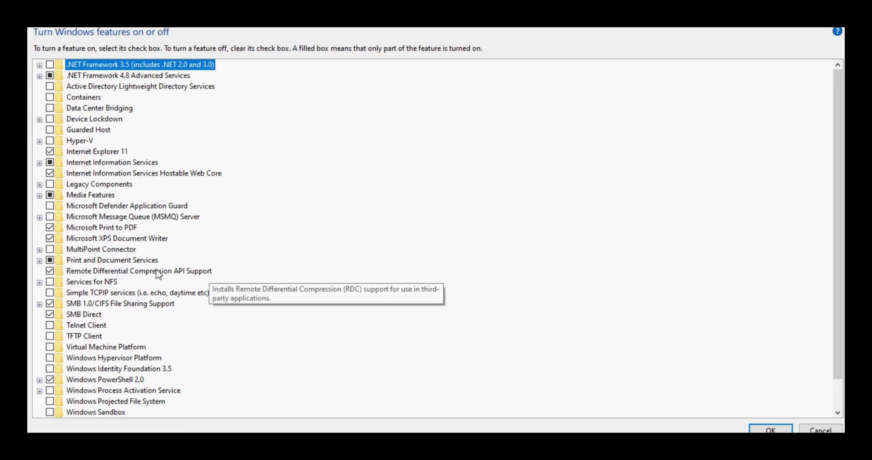
{"action": "left_click", "coordinate": [40, 304]}
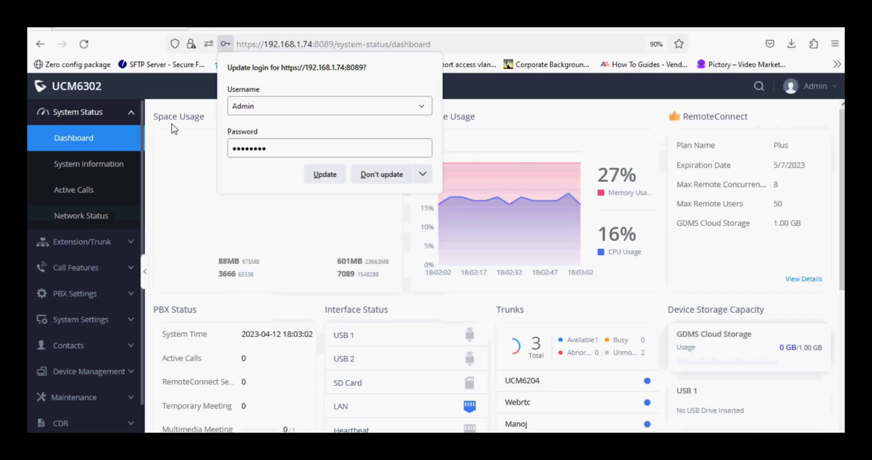
Dismiss the saved-login prompt and open PBX Settings > Online Storage
{"action": "left_click", "coordinate": [394, 175]}
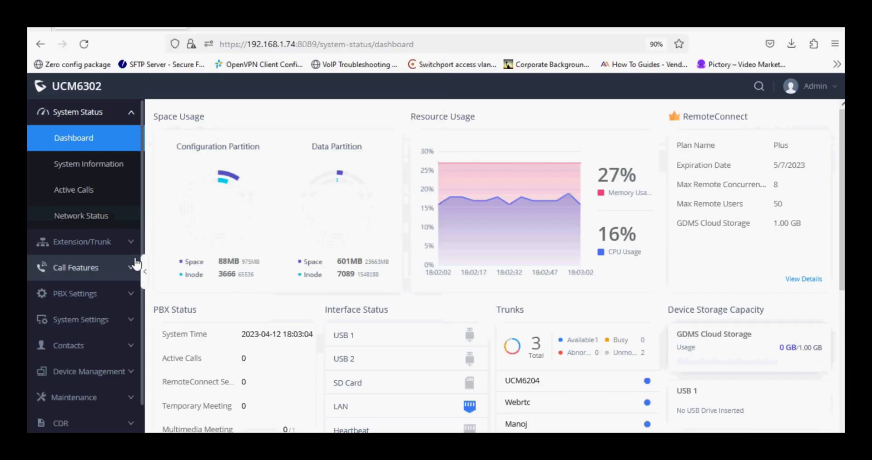
{"action": "left_click", "coordinate": [82, 293]}
{"action": "scroll", "coordinate": [81, 300], "scroll_direction": "down", "scroll_amount": 3}
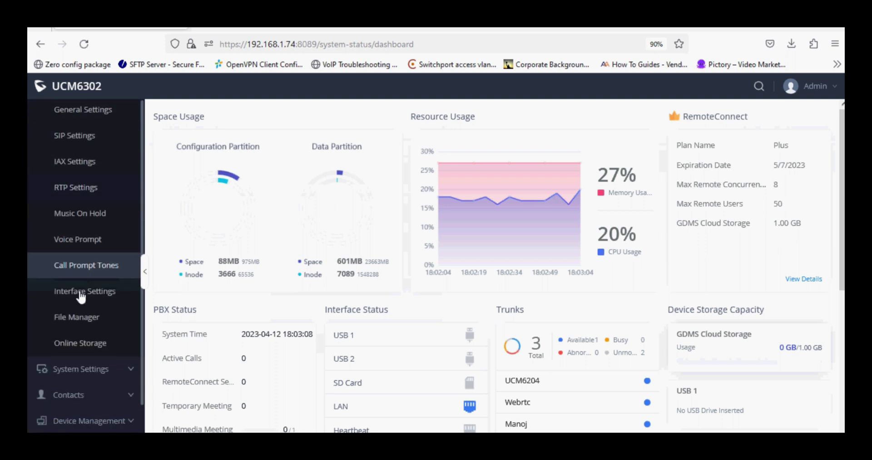
{"action": "left_click", "coordinate": [89, 336]}
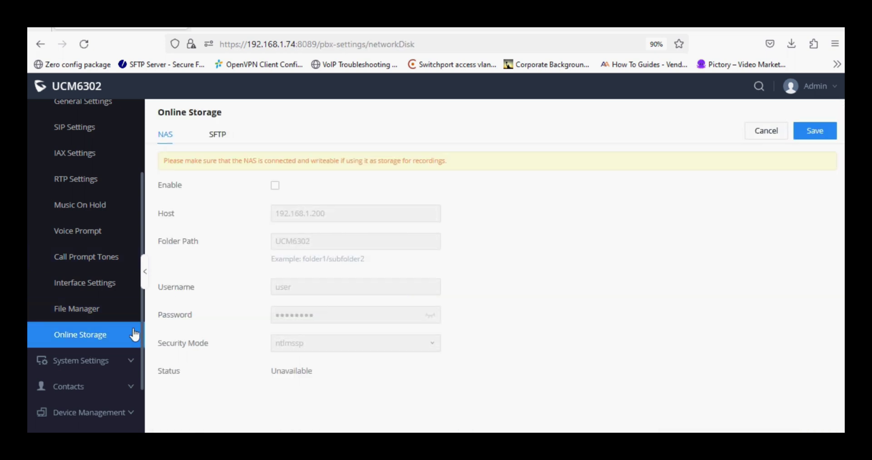
Enable NAS storage and verify host 192.168.1.200, folder path UCM6302, username and password
{"action": "left_click", "coordinate": [275, 187]}
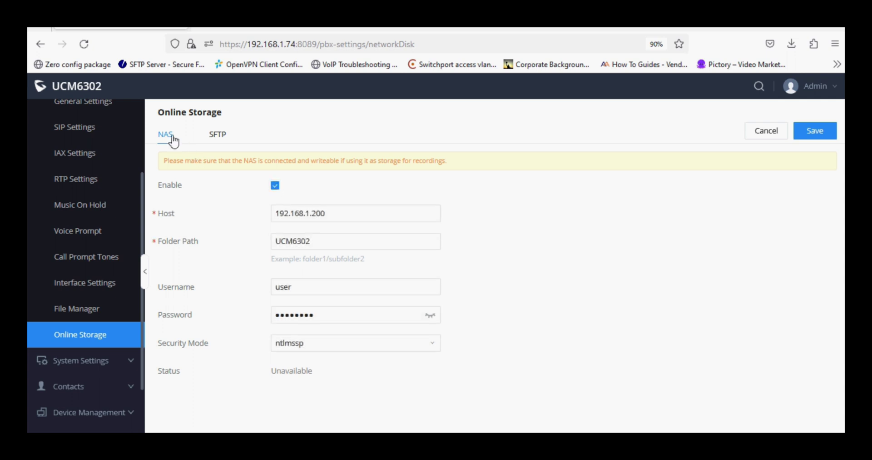
{"action": "left_click", "coordinate": [303, 212]}
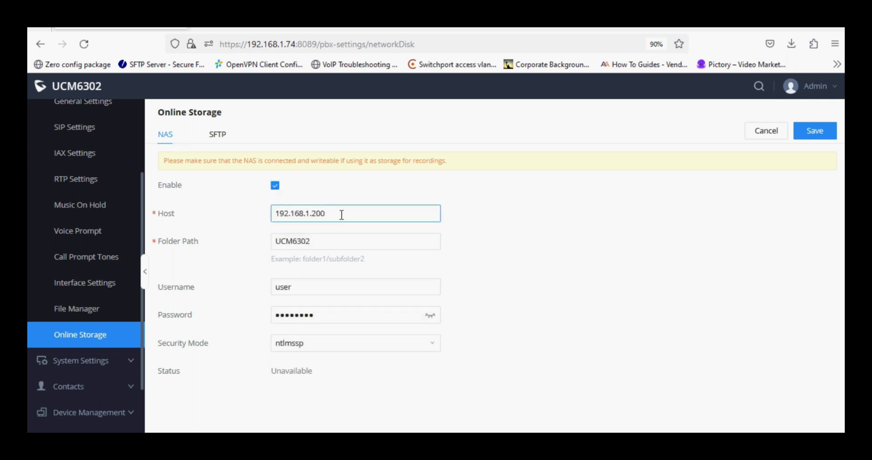
{"action": "left_click_drag", "start_coordinate": [337, 213], "coordinate": [255, 209]}
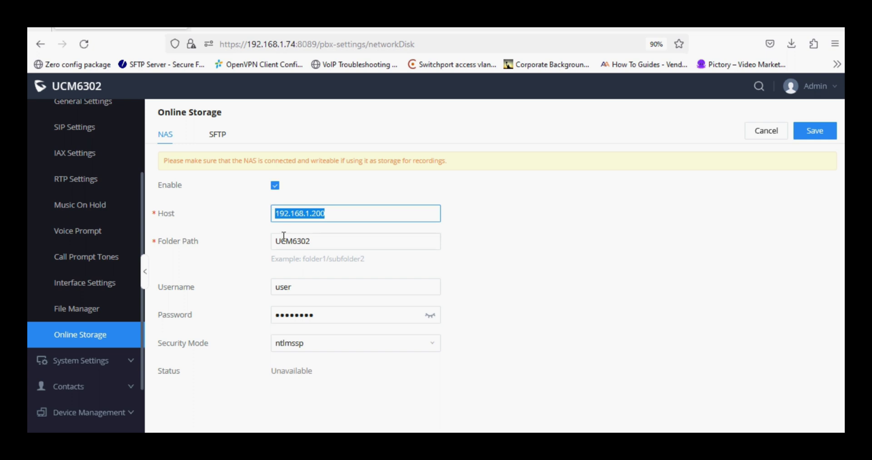
{"action": "left_click_drag", "start_coordinate": [328, 242], "coordinate": [273, 238]}
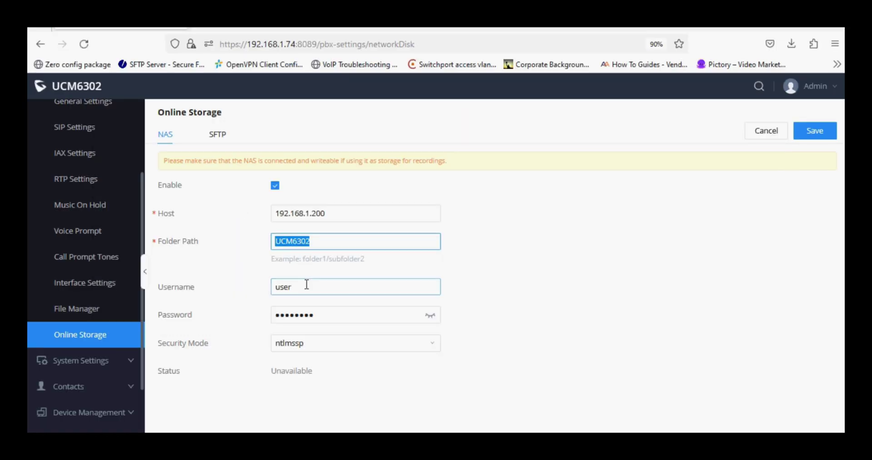
{"action": "left_click_drag", "start_coordinate": [306, 284], "coordinate": [266, 289]}
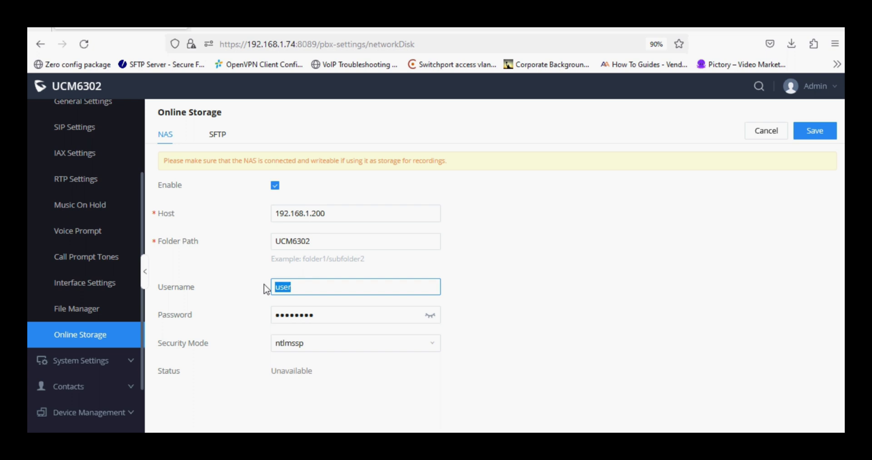
{"action": "left_click", "coordinate": [326, 315]}
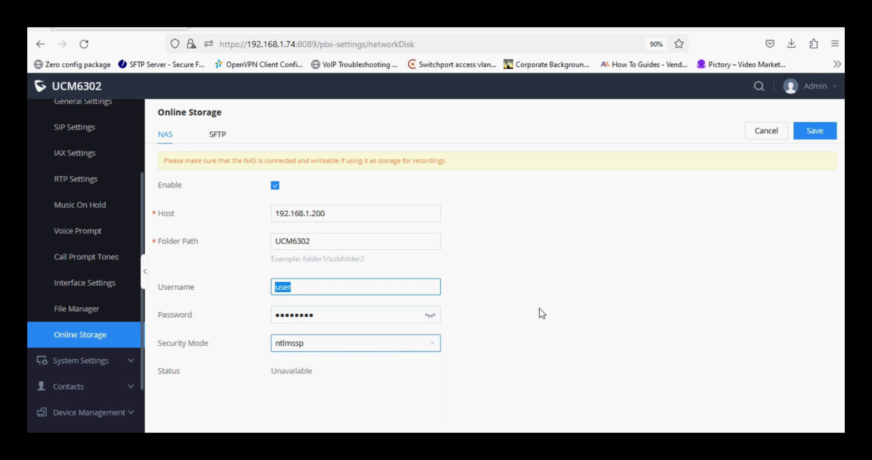
{"action": "left_click", "coordinate": [575, 298]}
Save the NAS settings and open the UCM6302 share to see the new PBX_ folders
{"action": "left_click", "coordinate": [820, 133]}
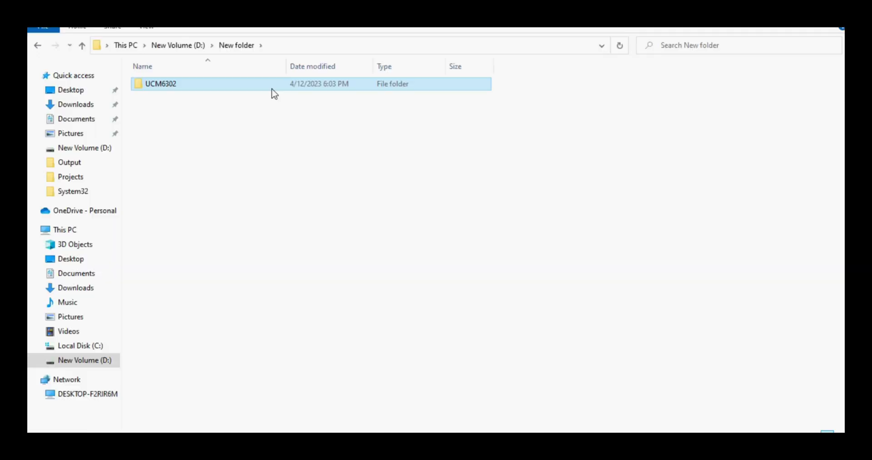
{"action": "double_click", "coordinate": [272, 87]}
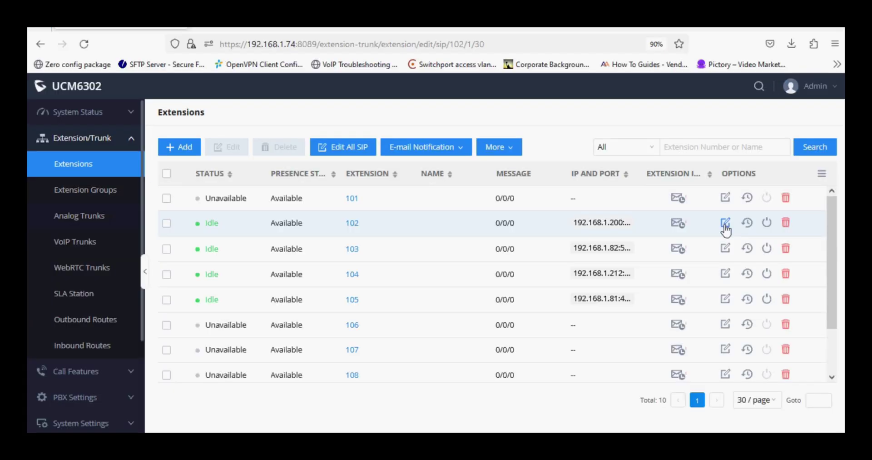
Review extension 102's Auto Record feature without saving, then confirm recordings are stored on NAS
{"action": "left_click", "coordinate": [724, 224]}
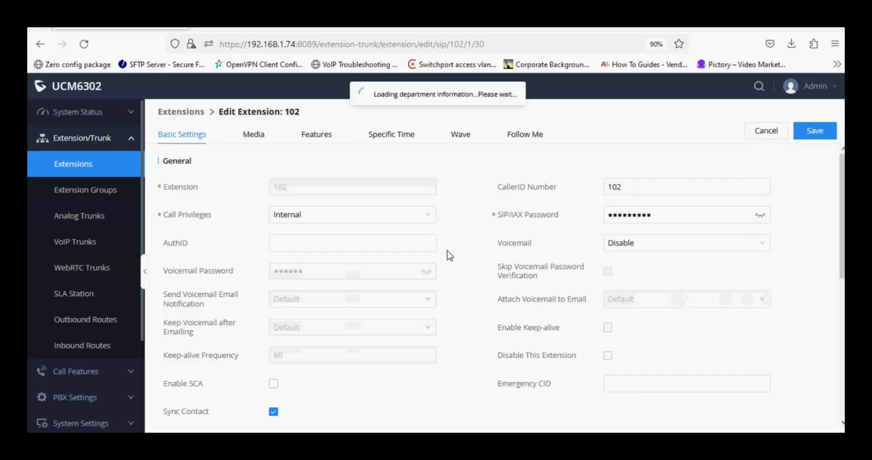
{"action": "left_click", "coordinate": [429, 249]}
{"action": "left_click", "coordinate": [324, 136]}
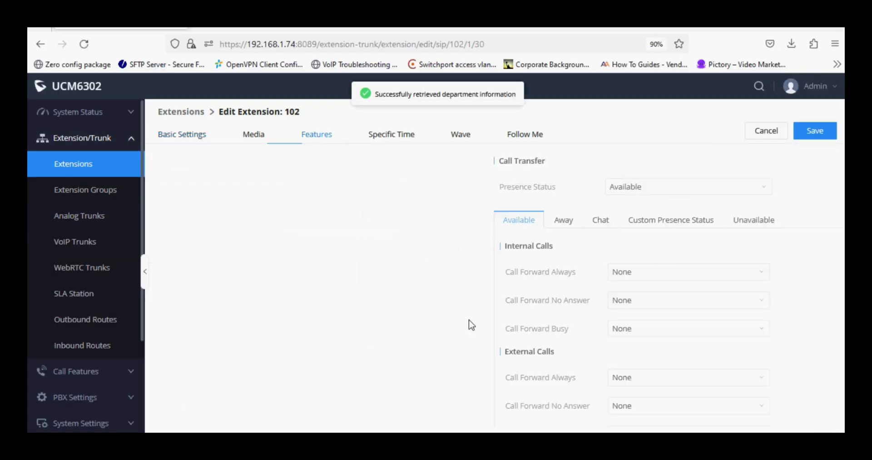
{"action": "scroll", "coordinate": [471, 325], "scroll_direction": "down", "scroll_amount": 5}
{"action": "scroll", "coordinate": [471, 325], "scroll_direction": "down", "scroll_amount": 10}
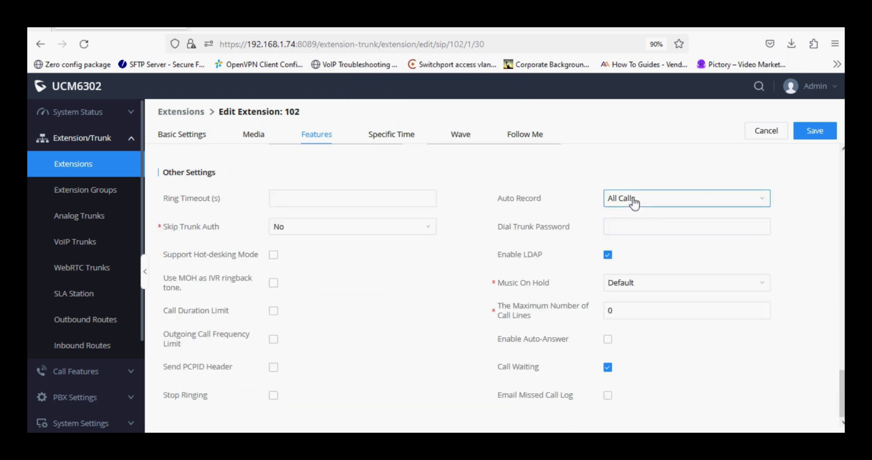
{"action": "left_click", "coordinate": [757, 136]}
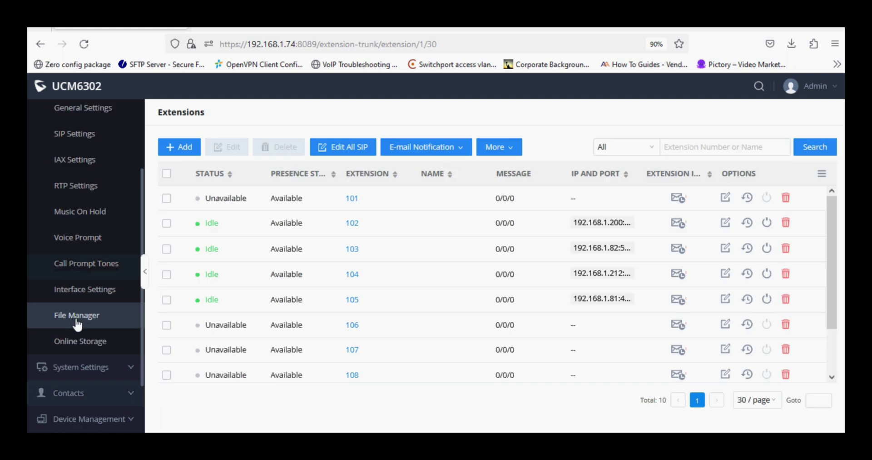
{"action": "left_click", "coordinate": [77, 318]}
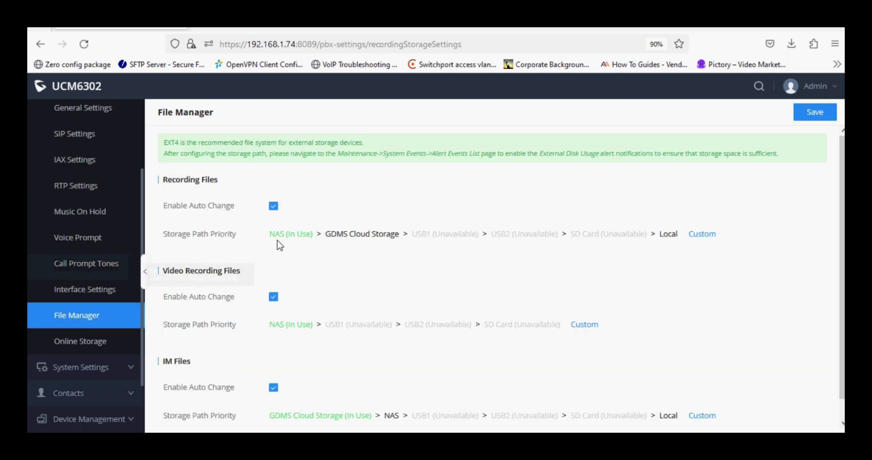
{"action": "left_click_drag", "start_coordinate": [269, 234], "coordinate": [300, 237]}
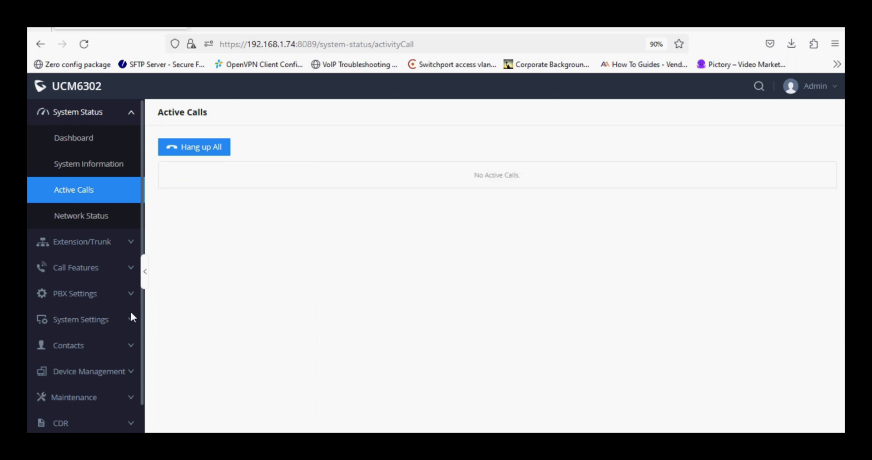
Open CDR > Recordings to find the 105-to-104 call recording, 152.86 KB, on NAS
{"action": "scroll", "coordinate": [77, 387], "scroll_direction": "down", "scroll_amount": 2}
{"action": "left_click", "coordinate": [78, 388]}
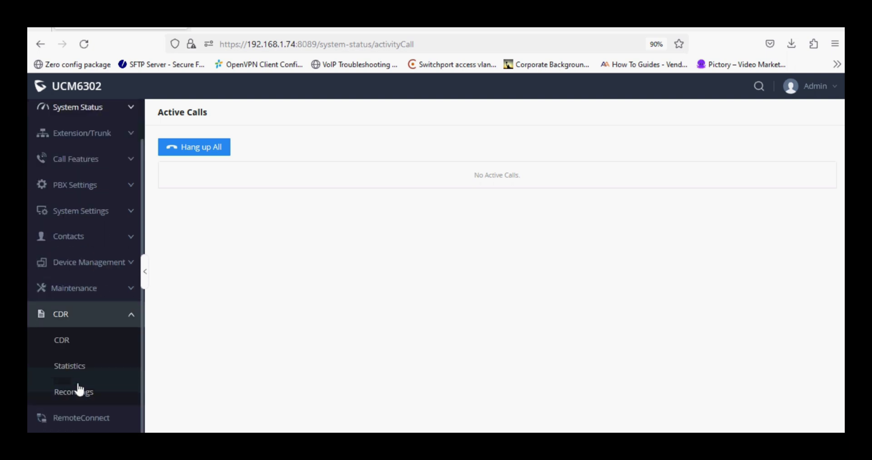
{"action": "left_click", "coordinate": [75, 349]}
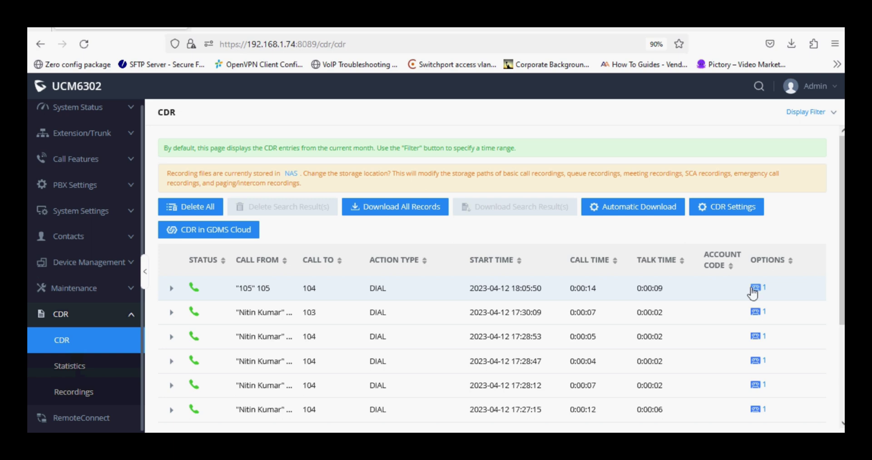
{"action": "left_click", "coordinate": [106, 399]}
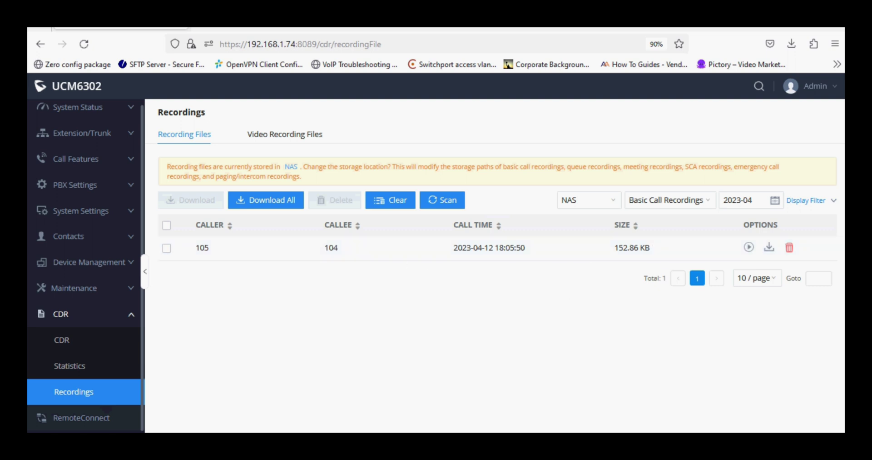
Browse the UCM6302 share to PBX_Recordings > 2023-04 in File Explorer
{"action": "key", "text": "alt+Tab"}
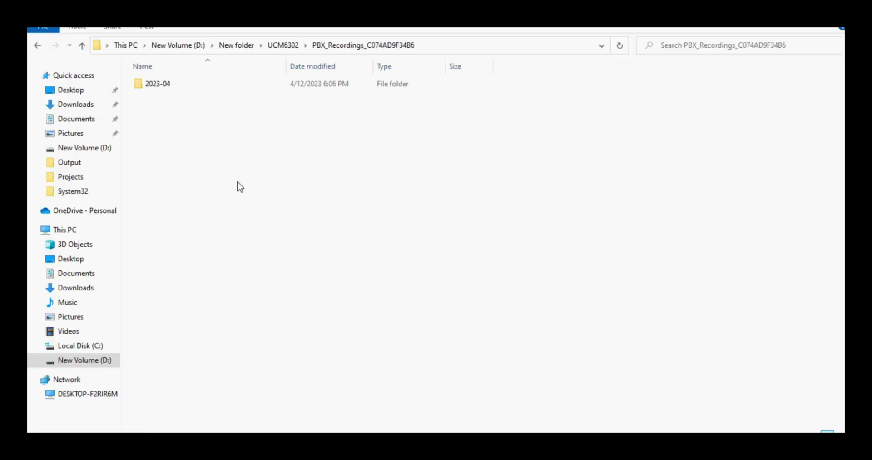
{"action": "key", "text": "alt+Up"}
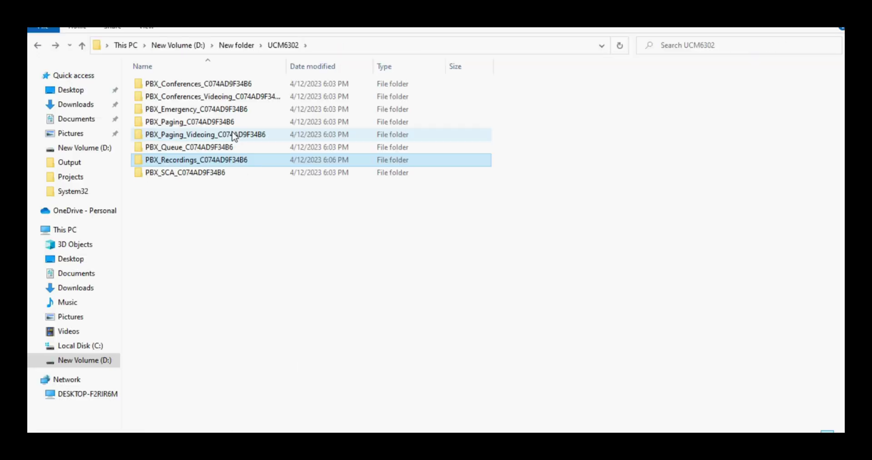
{"action": "double_click", "coordinate": [202, 163]}
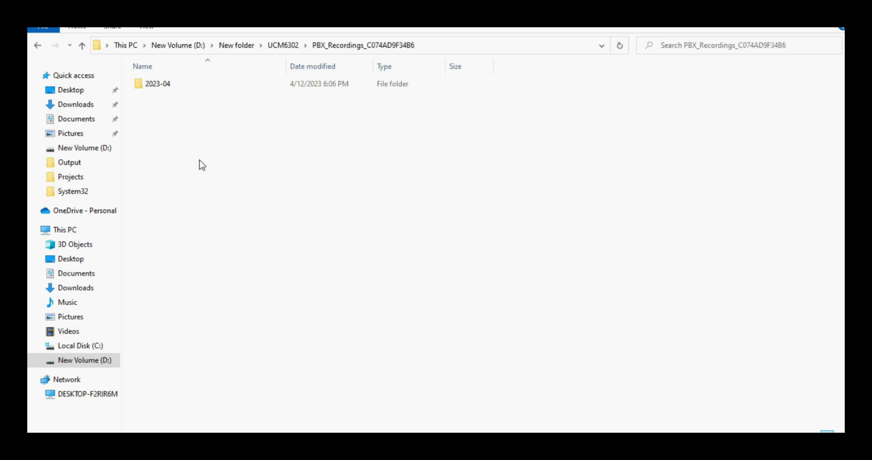
{"action": "left_click", "coordinate": [173, 86]}
{"action": "double_click", "coordinate": [172, 86]}
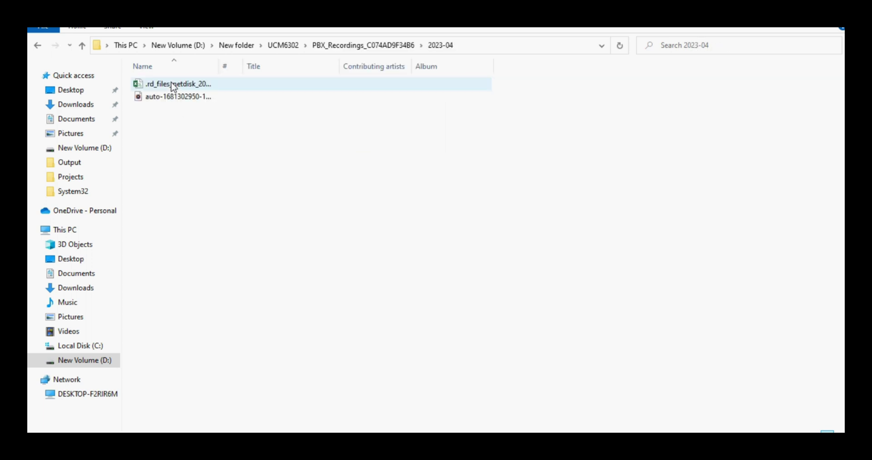
Play the call recording, close Groove Music, and return to PBX_Recordings
{"action": "left_click", "coordinate": [182, 100]}
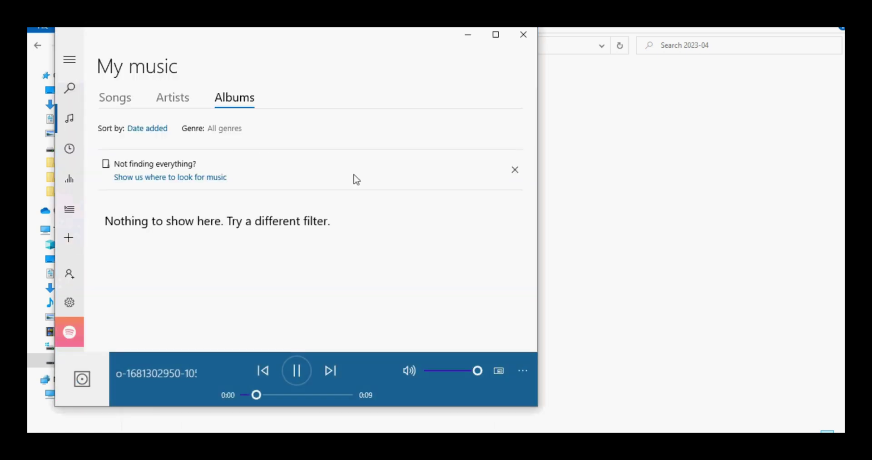
{"action": "left_click", "coordinate": [520, 34]}
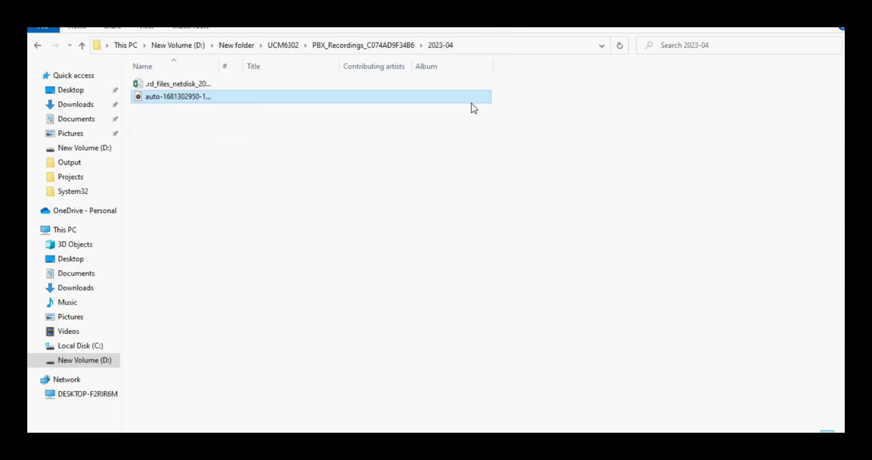
{"action": "left_click", "coordinate": [406, 161]}
{"action": "key", "text": "BackSpace"}
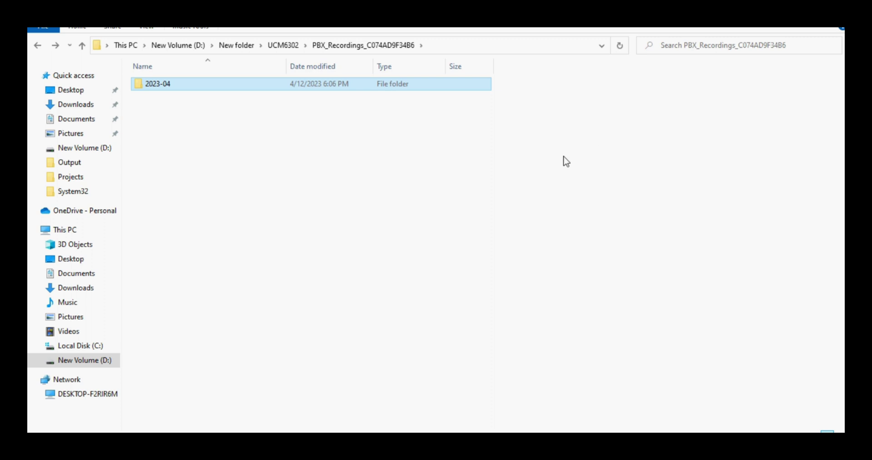
Return to the UCM6302 browser window and open PBX Settings > Online Storage, showing 192.168.1.200 Available
{"action": "mouse_move", "coordinate": [463, 446]}
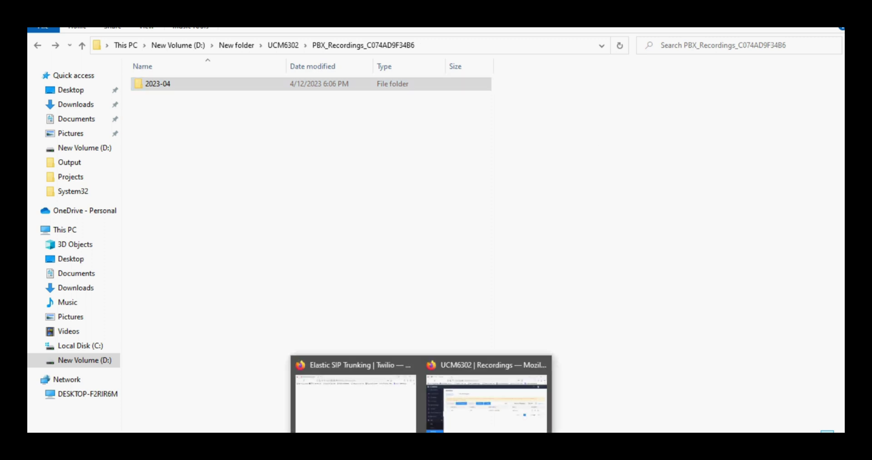
{"action": "left_click", "coordinate": [471, 407]}
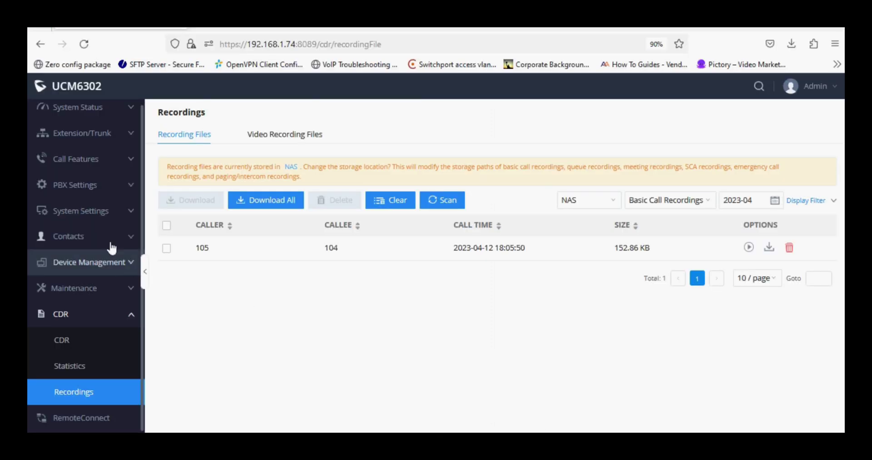
{"action": "left_click", "coordinate": [104, 191]}
{"action": "scroll", "coordinate": [101, 272], "scroll_direction": "down", "scroll_amount": 5}
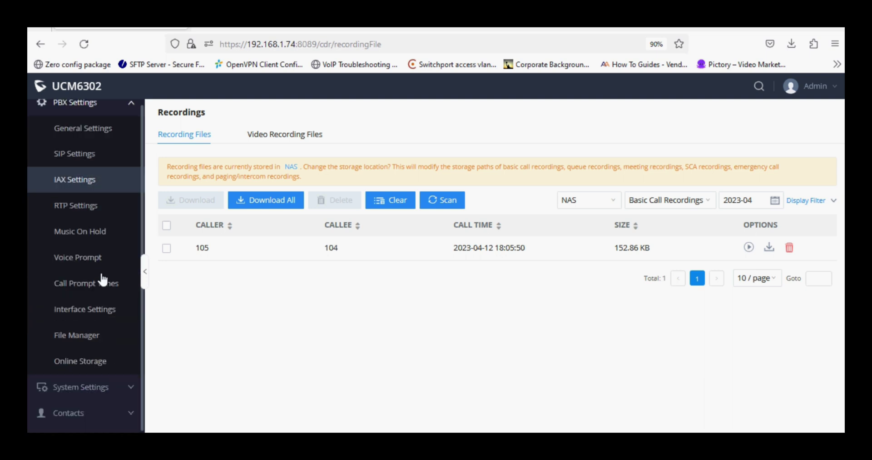
{"action": "left_click", "coordinate": [102, 262]}
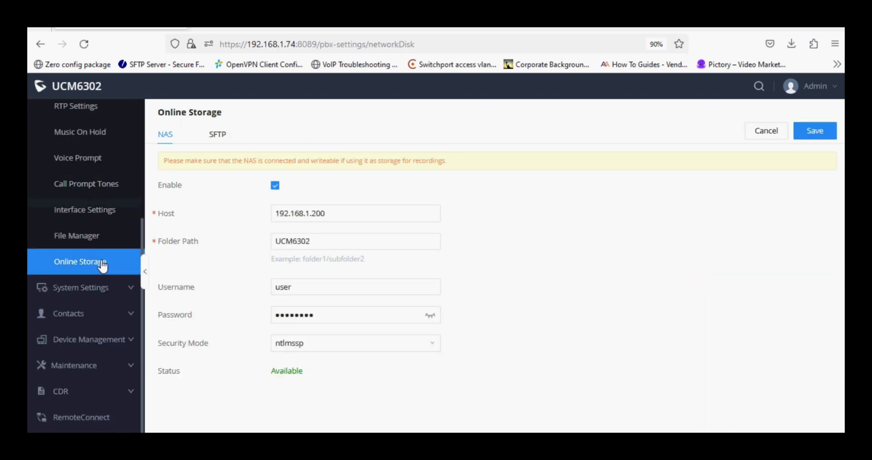